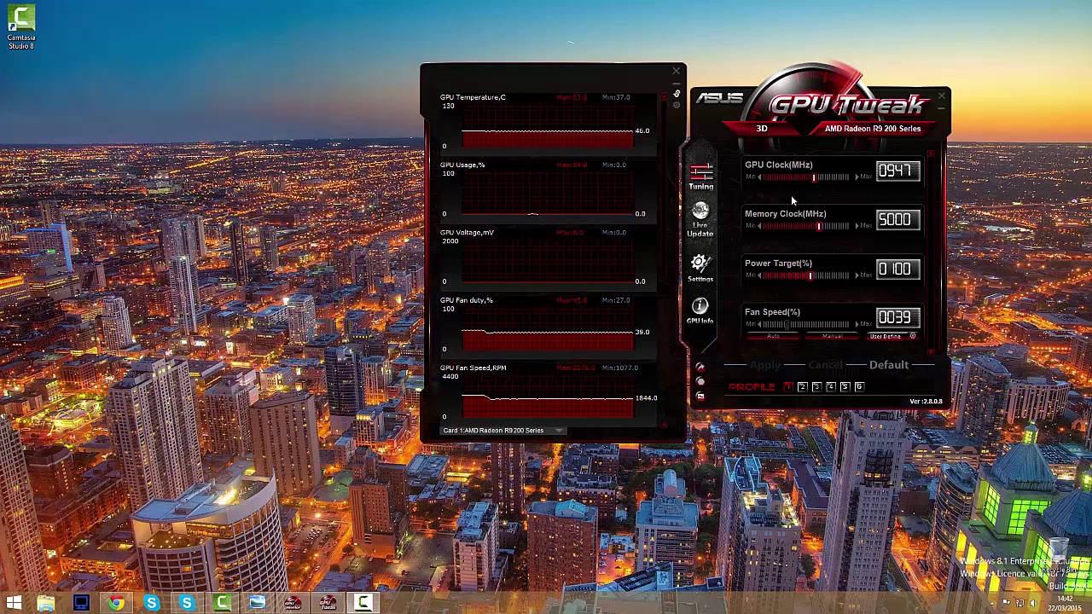
Look through GPU Tweak's display priority, live update and start-up settings, then the 2D and 3D clock profiles
{"action": "left_click", "coordinate": [762, 135]}
{"action": "left_click", "coordinate": [700, 272]}
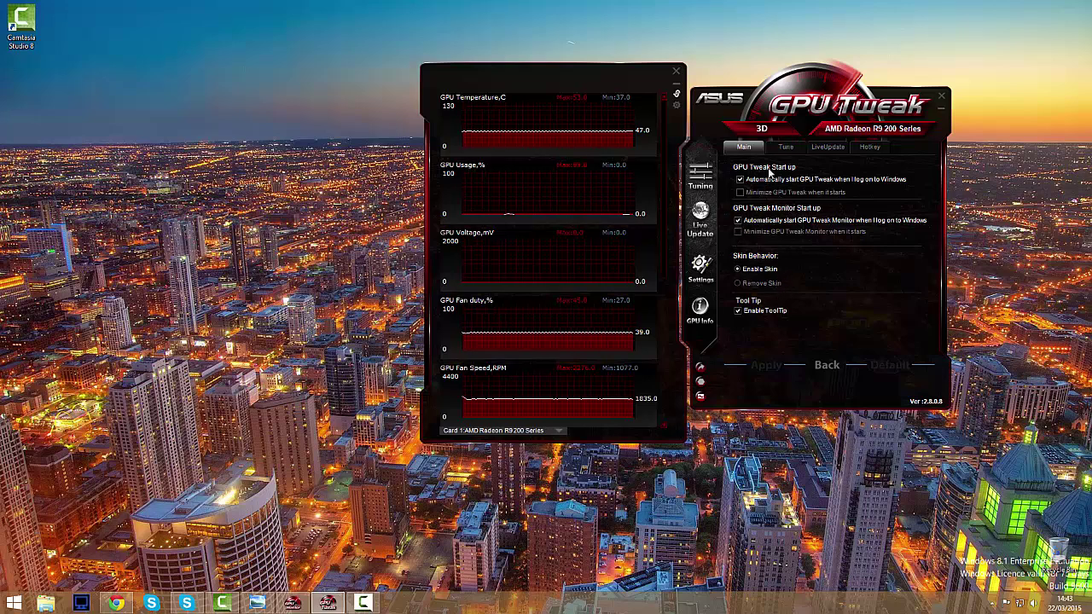
{"action": "left_click", "coordinate": [784, 152]}
{"action": "left_click", "coordinate": [828, 146]}
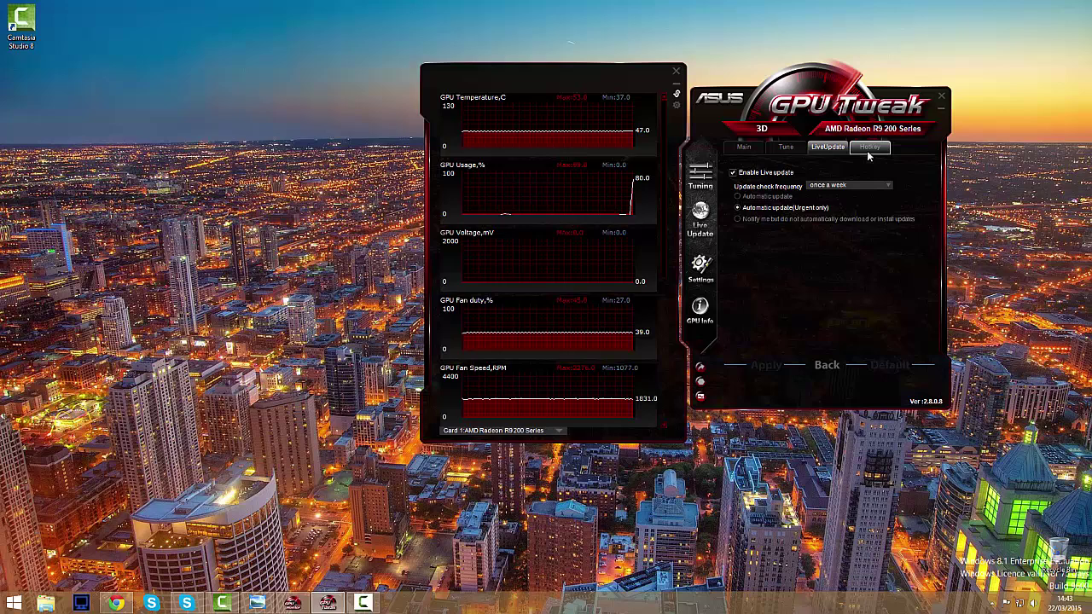
{"action": "left_click", "coordinate": [783, 149]}
{"action": "left_click", "coordinate": [746, 148]}
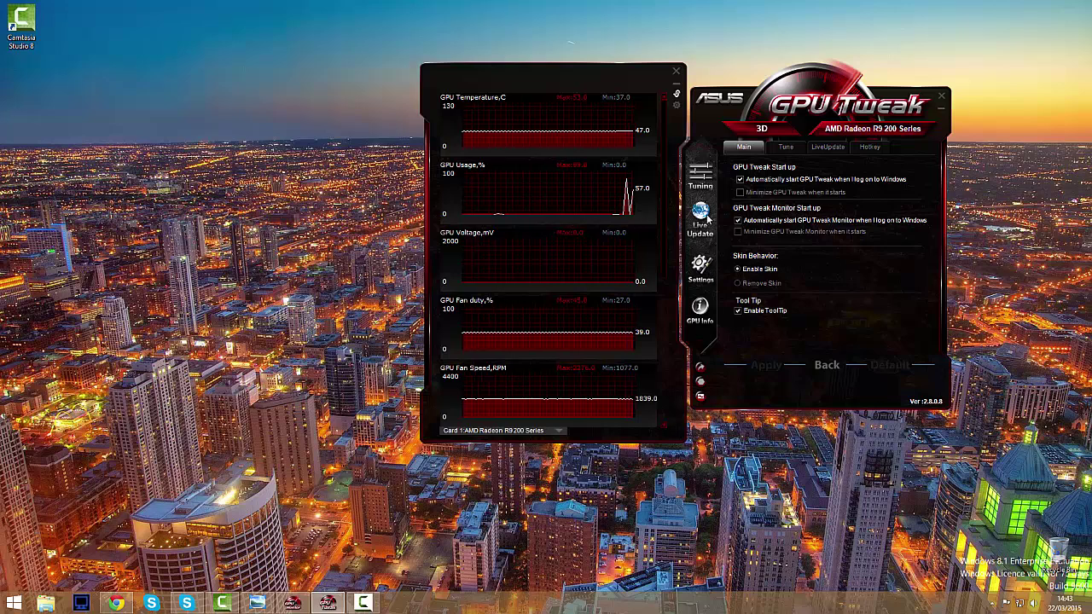
{"action": "left_click", "coordinate": [701, 183]}
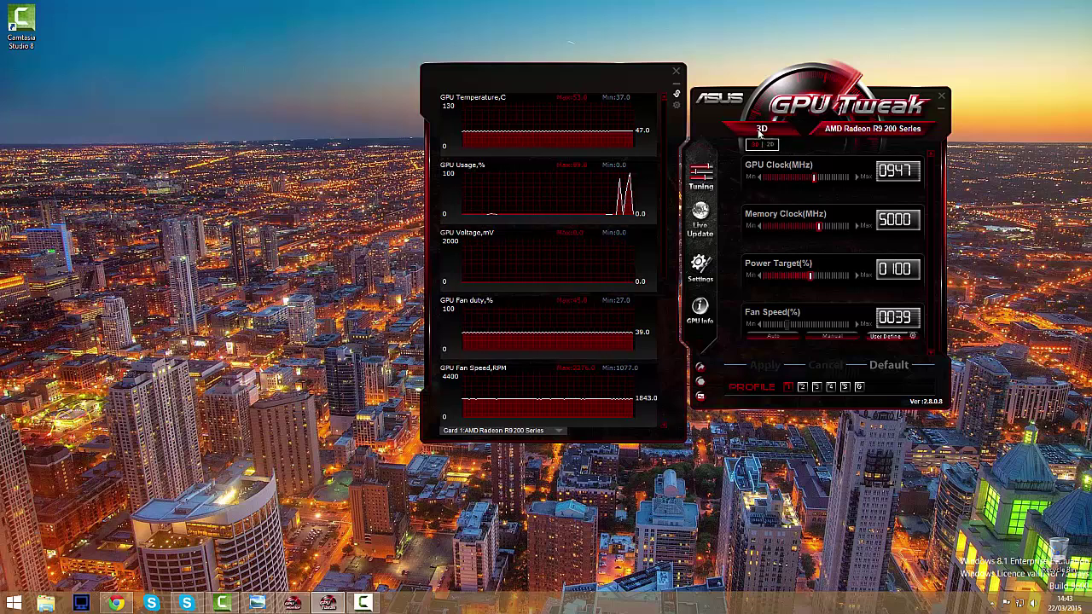
{"action": "left_click", "coordinate": [770, 145]}
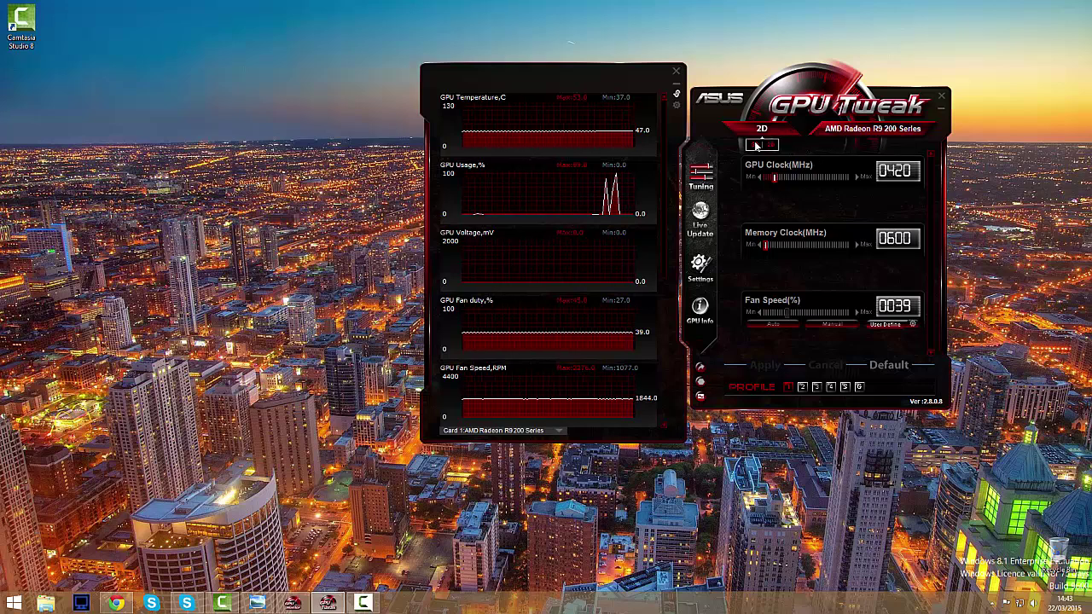
{"action": "left_click", "coordinate": [756, 145]}
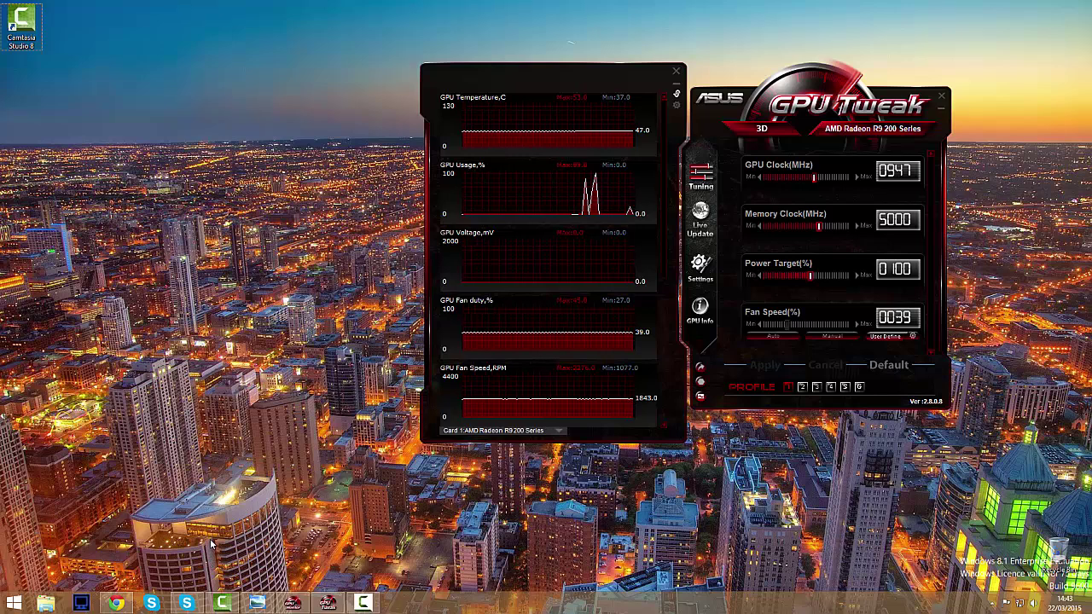
In Chrome, check the ASUS GPU Tweak support tab and finish on the Display Driver Uninstaller page
{"action": "left_click", "coordinate": [116, 603]}
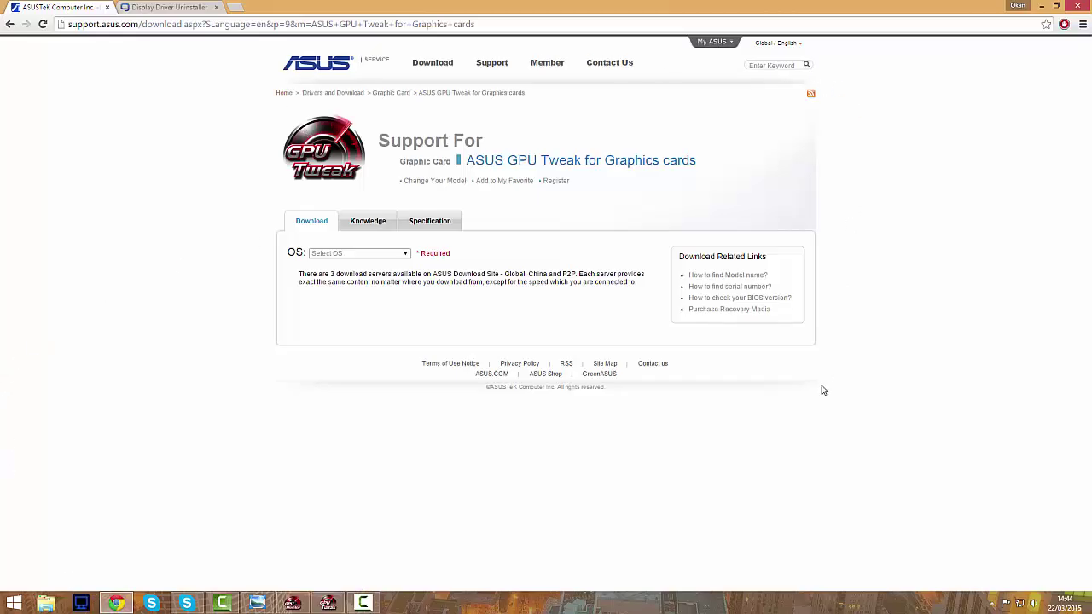
{"action": "left_click", "coordinate": [169, 7]}
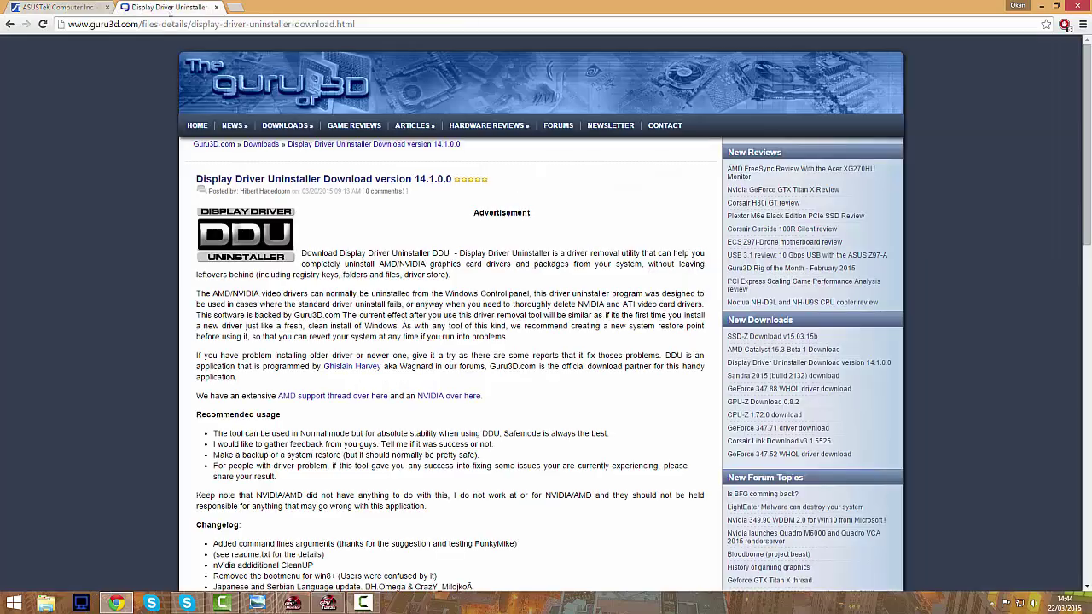
{"action": "scroll", "coordinate": [209, 256], "scroll_direction": "down", "scroll_amount": 5}
{"action": "scroll", "coordinate": [209, 307], "scroll_direction": "down", "scroll_amount": 3}
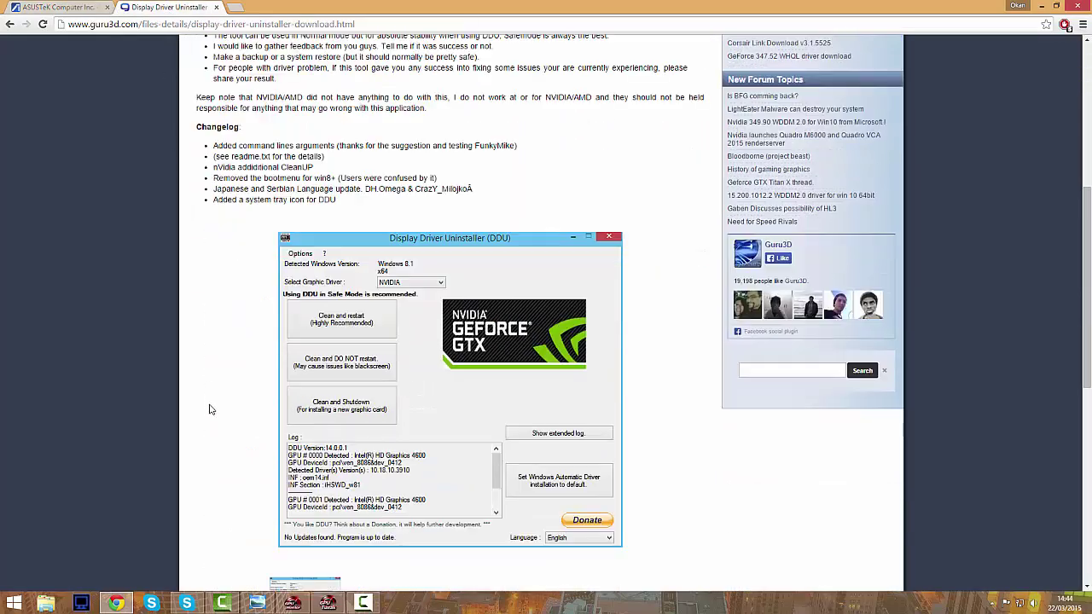
{"action": "scroll", "coordinate": [222, 376], "scroll_direction": "down", "scroll_amount": 5}
{"action": "scroll", "coordinate": [235, 360], "scroll_direction": "down", "scroll_amount": 3}
{"action": "scroll", "coordinate": [235, 359], "scroll_direction": "up", "scroll_amount": 5}
{"action": "scroll", "coordinate": [231, 333], "scroll_direction": "up", "scroll_amount": 5}
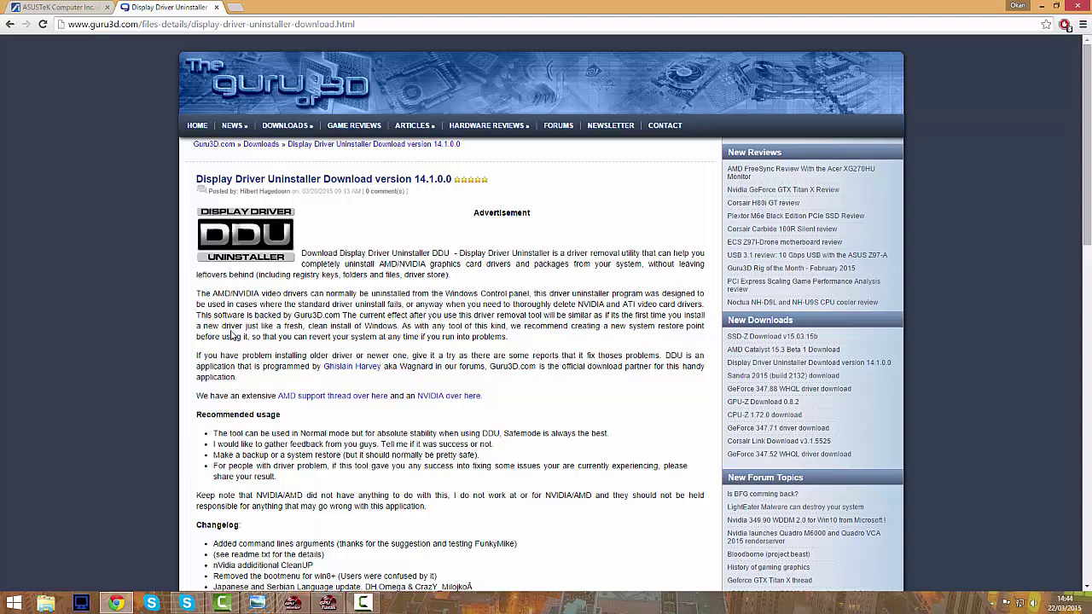
{"action": "scroll", "coordinate": [224, 303], "scroll_direction": "down", "scroll_amount": 6}
{"action": "scroll", "coordinate": [224, 303], "scroll_direction": "down", "scroll_amount": 2}
{"action": "scroll", "coordinate": [248, 320], "scroll_direction": "down", "scroll_amount": 2}
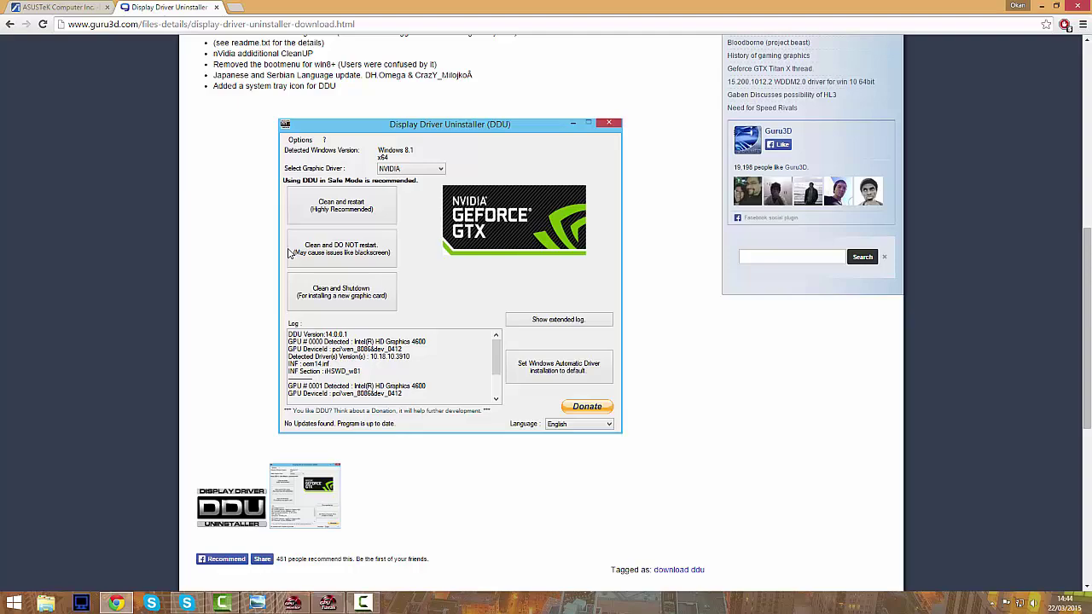
{"action": "scroll", "coordinate": [290, 252], "scroll_direction": "up", "scroll_amount": 5}
{"action": "scroll", "coordinate": [290, 252], "scroll_direction": "up", "scroll_amount": 5}
{"action": "scroll", "coordinate": [290, 253], "scroll_direction": "up", "scroll_amount": 3}
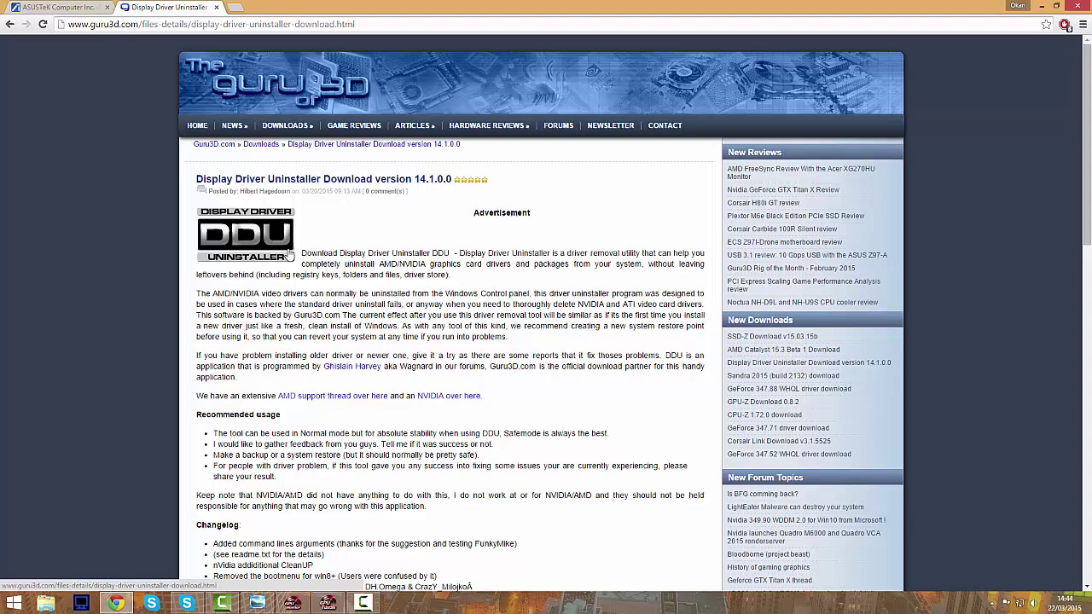
{"action": "left_click", "coordinate": [38, 7]}
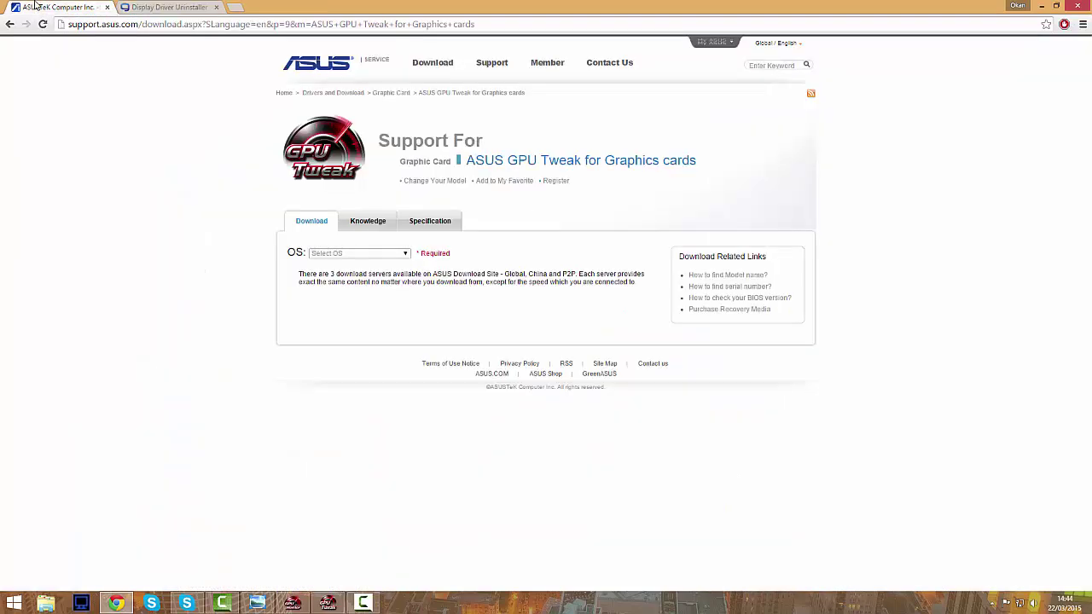
{"action": "left_click", "coordinate": [176, 10]}
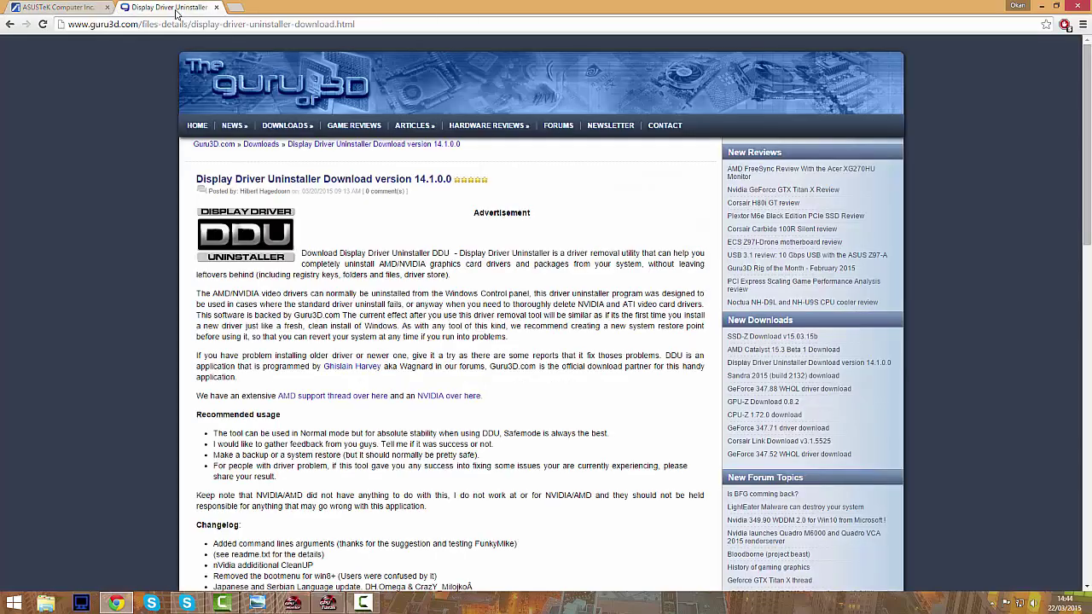
Minimise Chrome to reveal GPU Tweak, still showing 947 MHz GPU clock and 39% fan
{"action": "left_click", "coordinate": [1043, 7]}
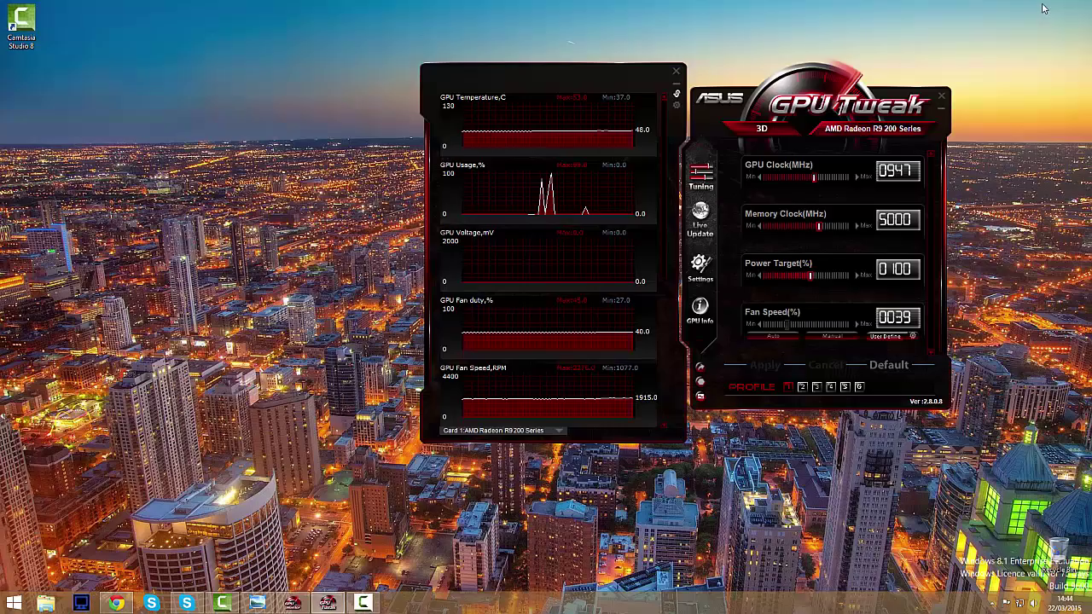